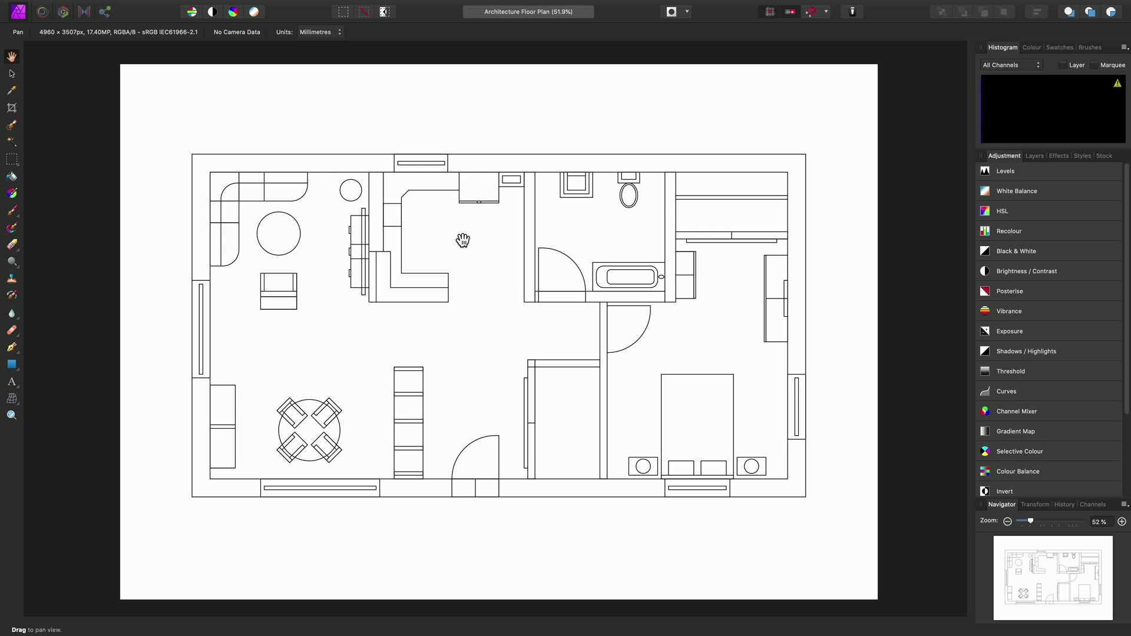
- Flood-select the living-area floor and add a new fill layer confined to it
left_click(15, 144)
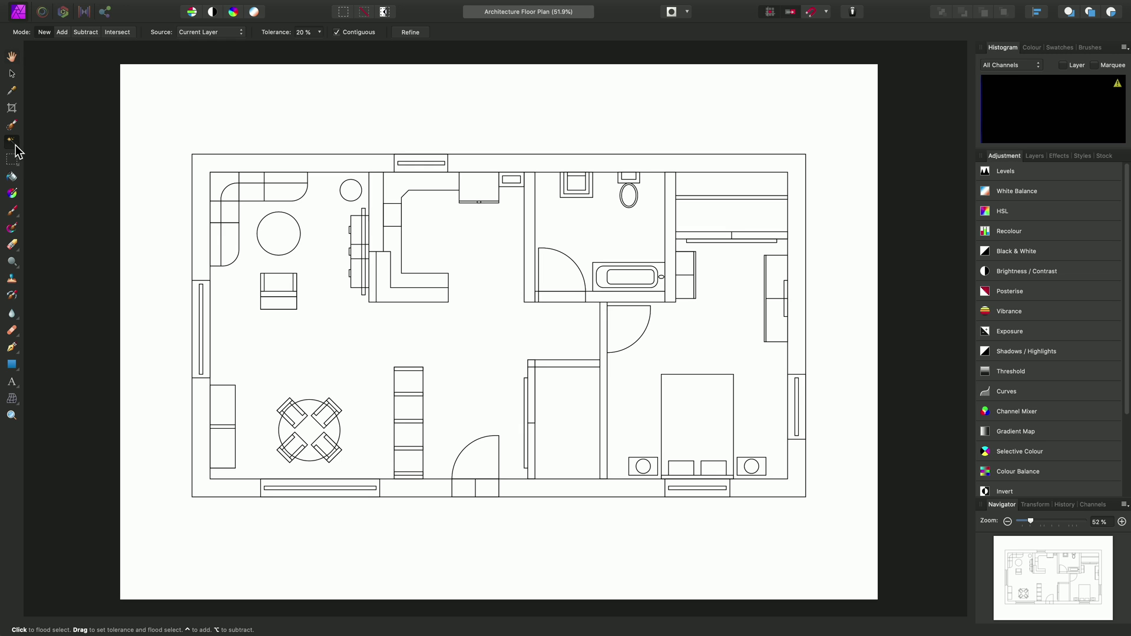
left_click(492, 321)
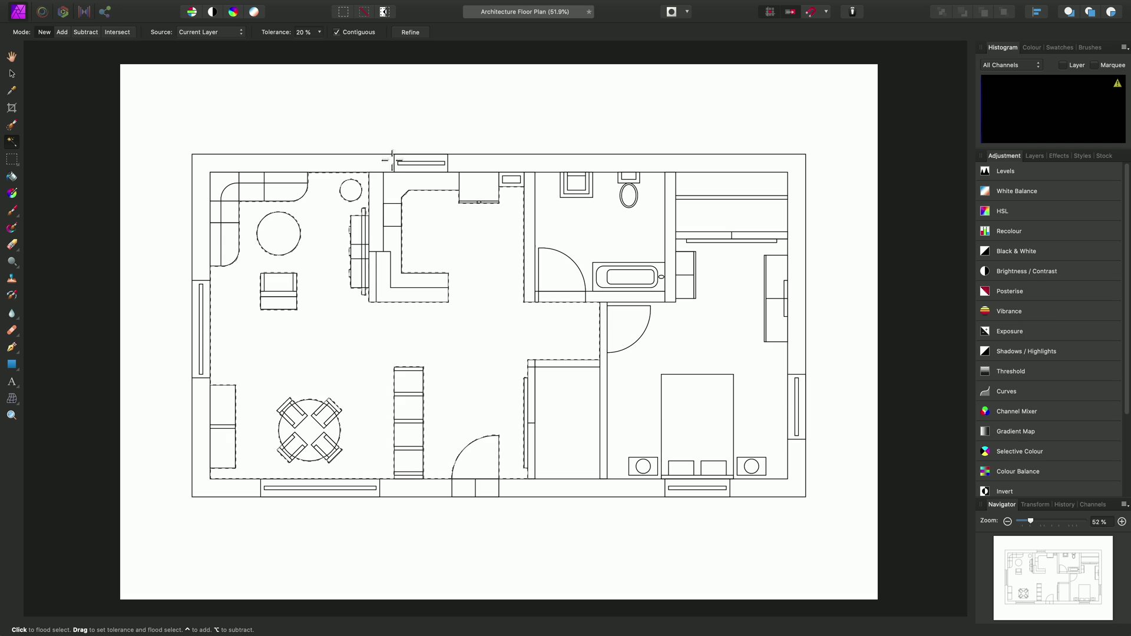
mouse_move(318, 6)
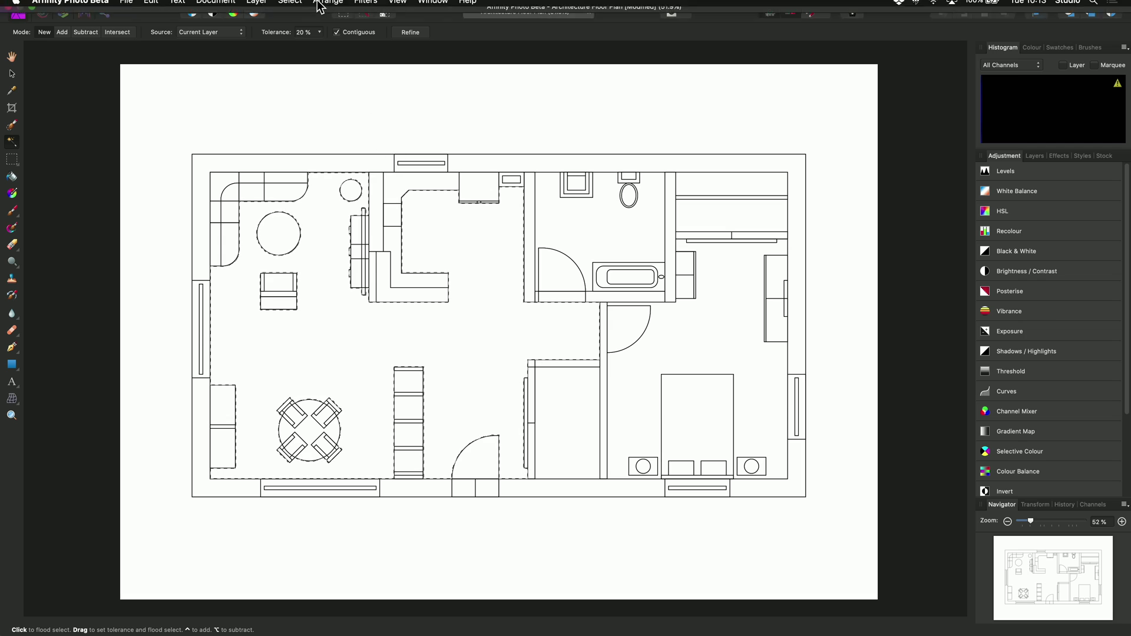
left_click(260, 7)
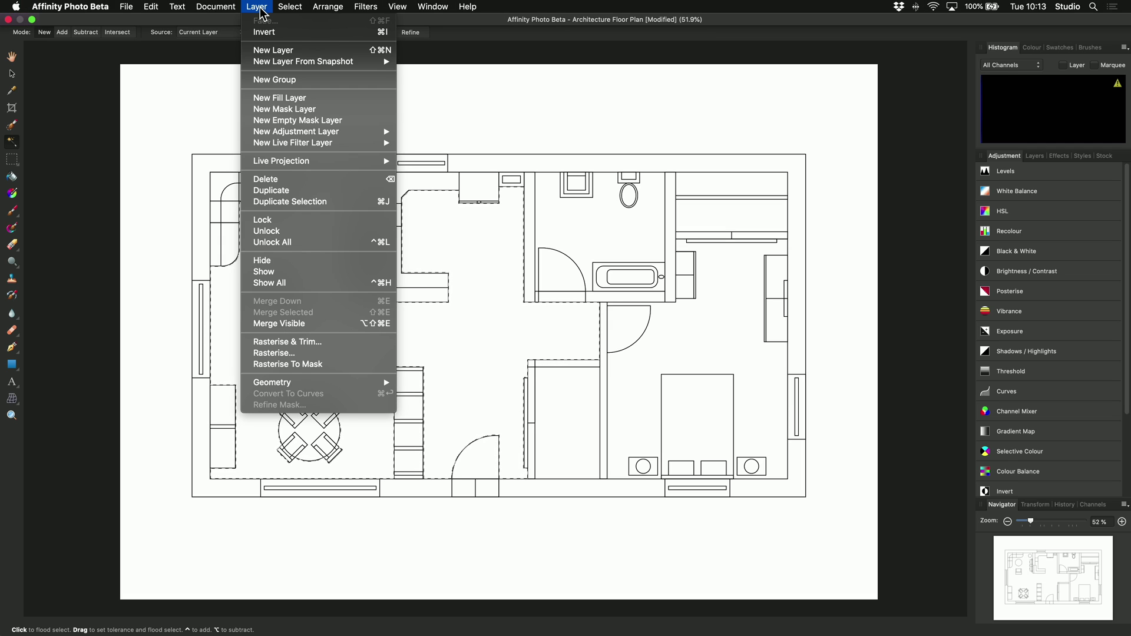
left_click(332, 102)
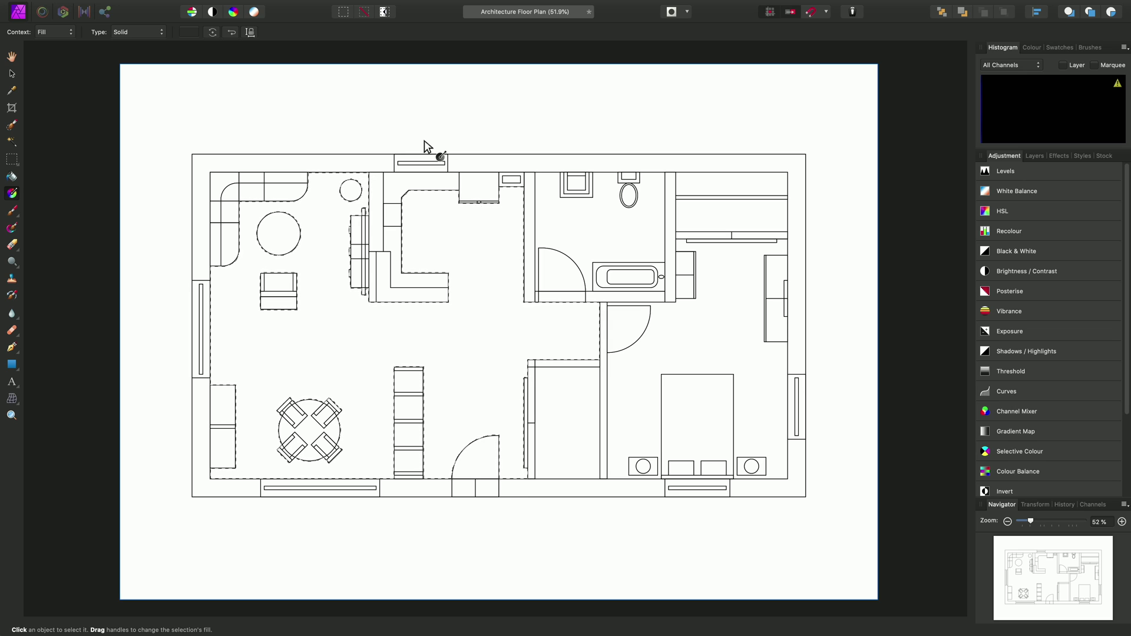
- Clear the selection with Cmd+D
mouse_move(333, 3)
left_click(290, 5)
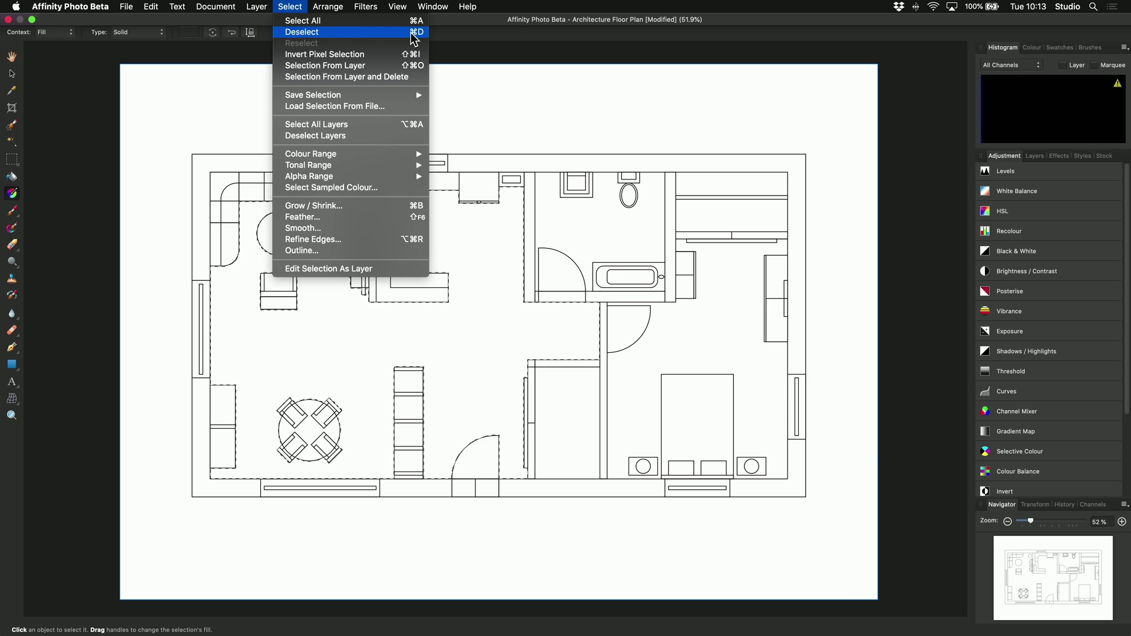
left_click(457, 83)
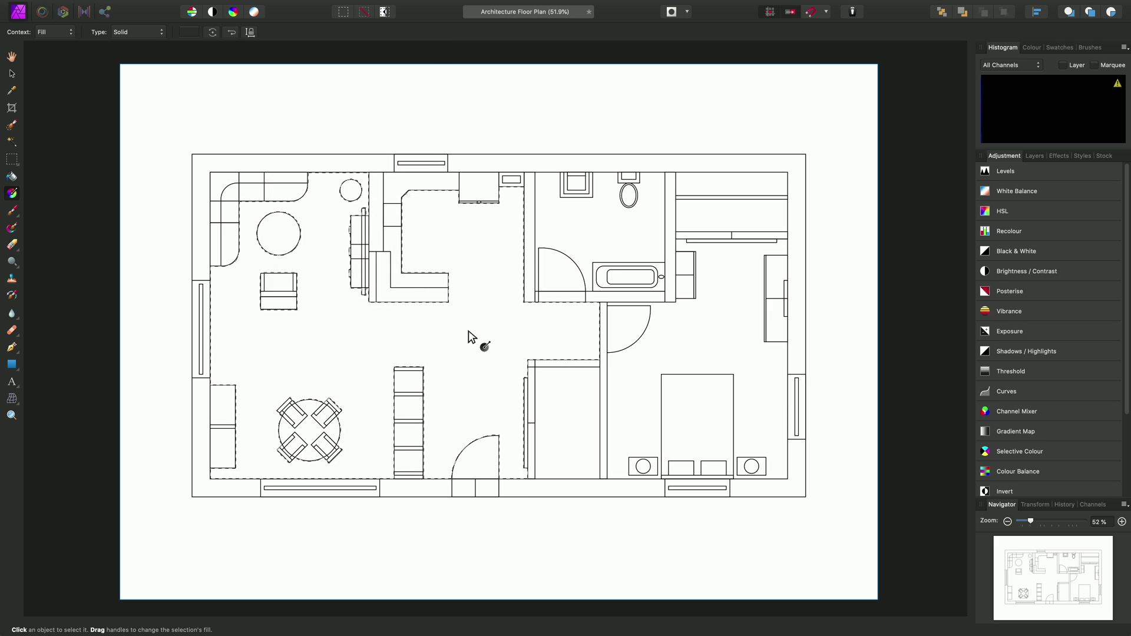
key("super+d")
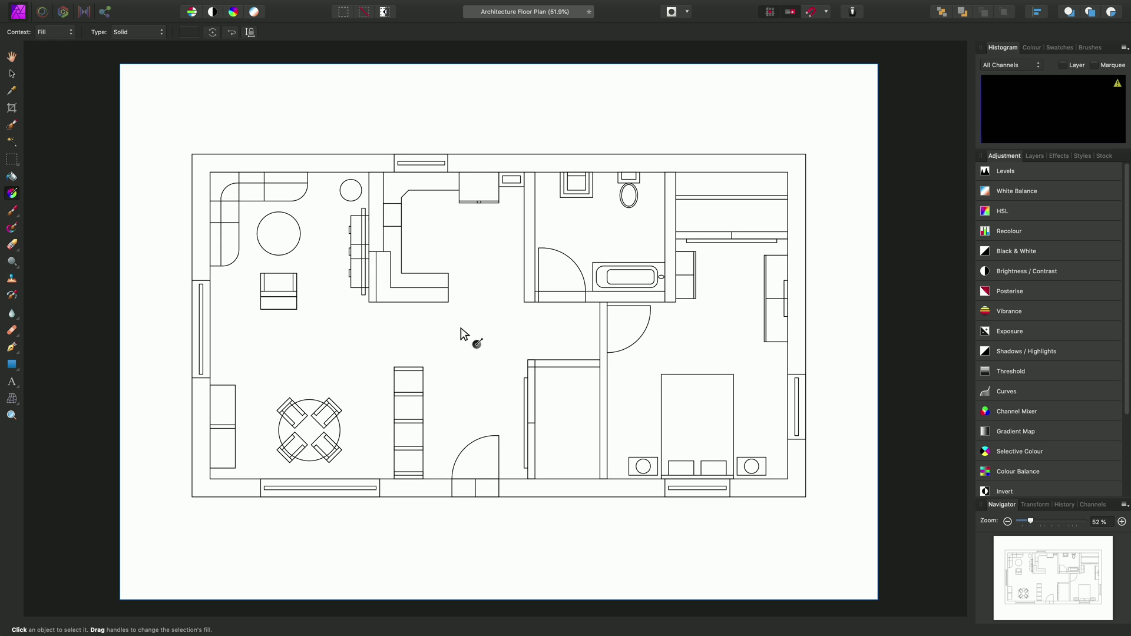
- Show the Layers panel to see the new Fill layer above Background
left_click(1035, 156)
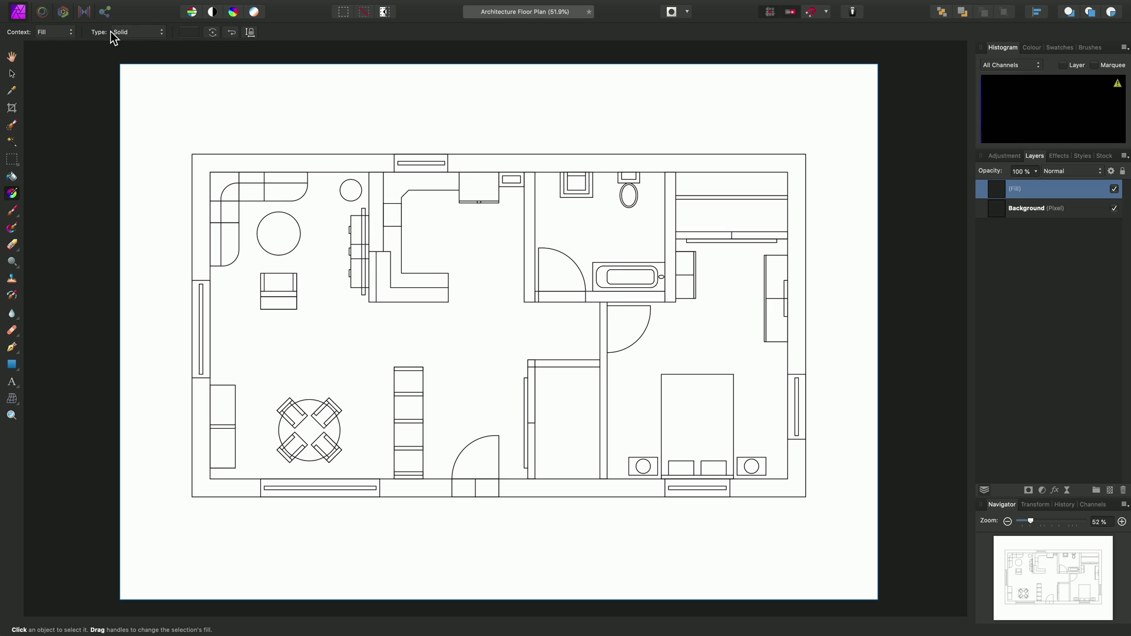
- Change the fill type to Bitmap and load wood_01.jpg from Pattern Fills
left_click(143, 33)
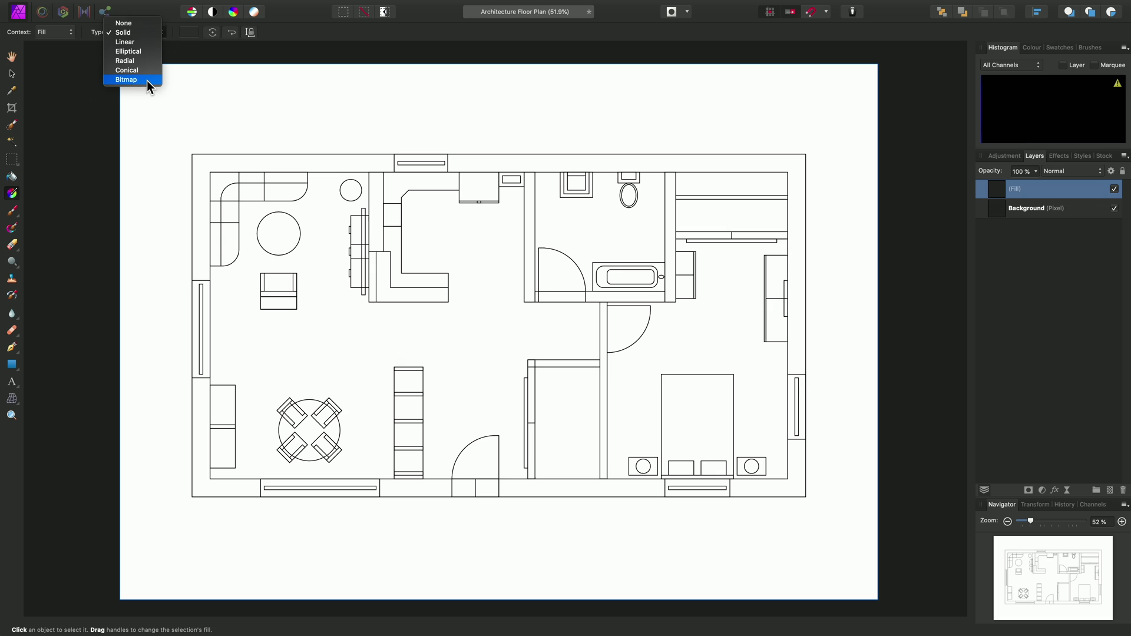
left_click(146, 81)
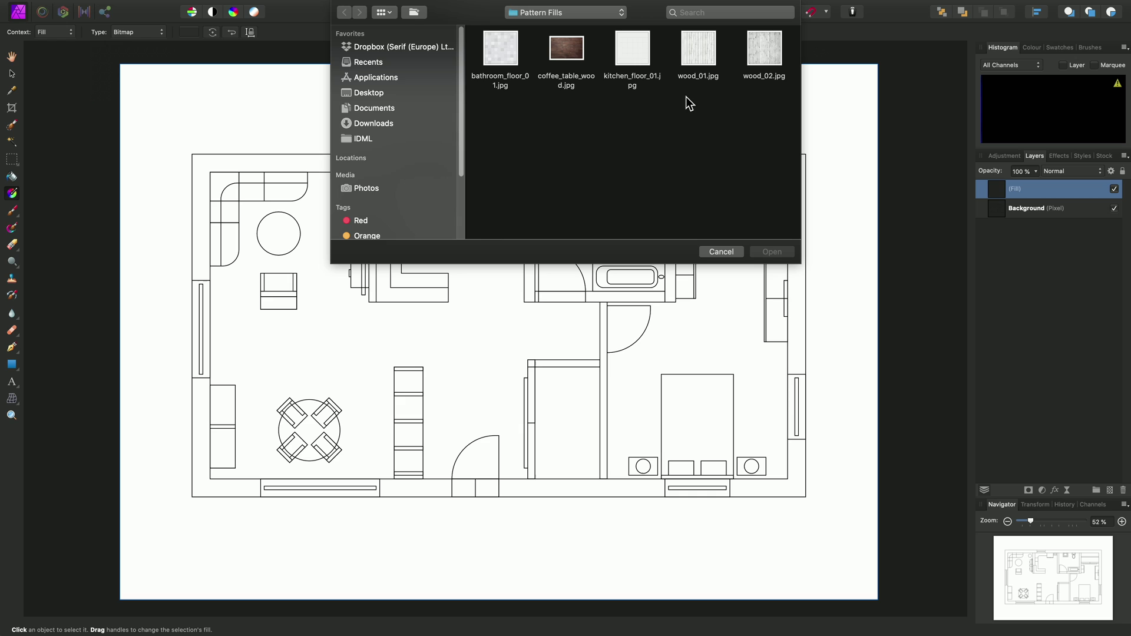
left_click(704, 54)
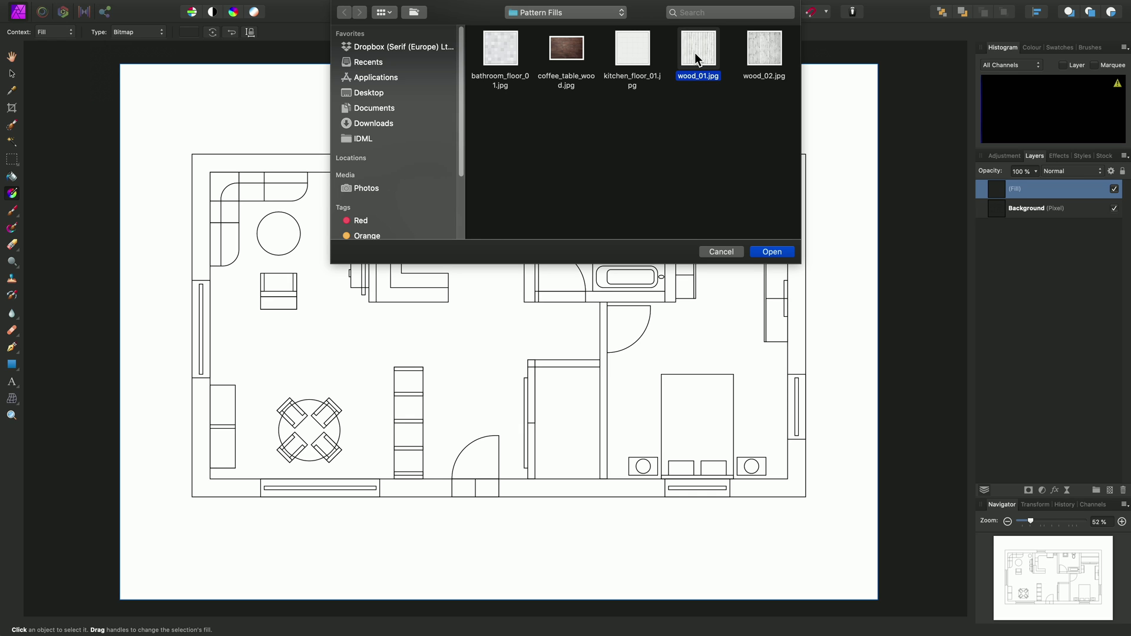
left_click(773, 252)
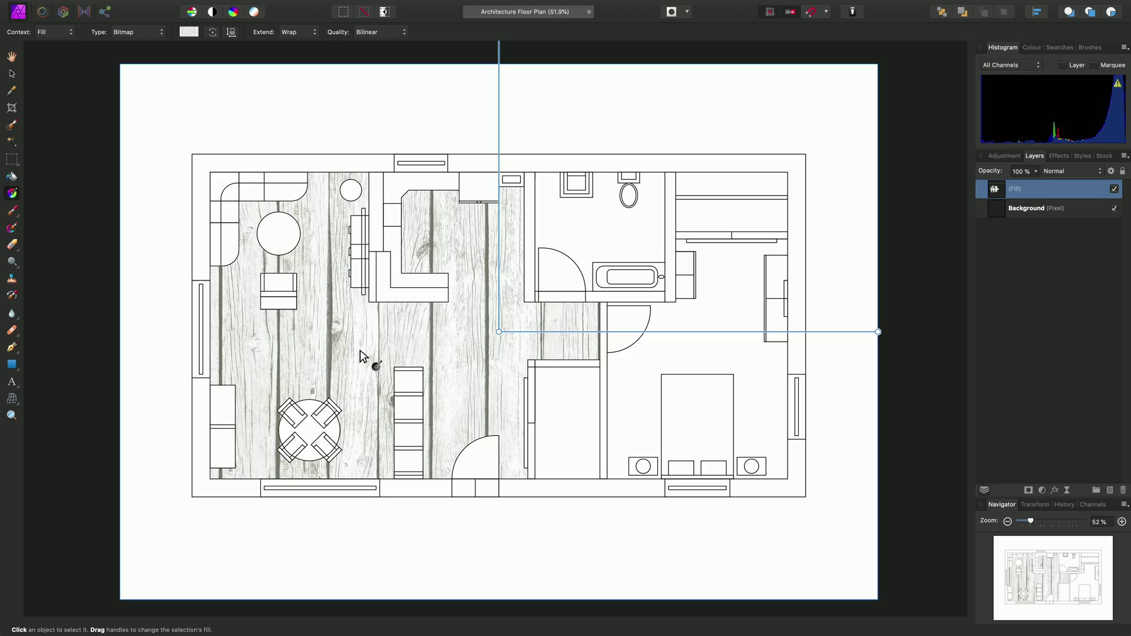
- Redraw the fill line so the wood planks run diagonally across the living area
left_click_drag(359, 350, 404, 325)
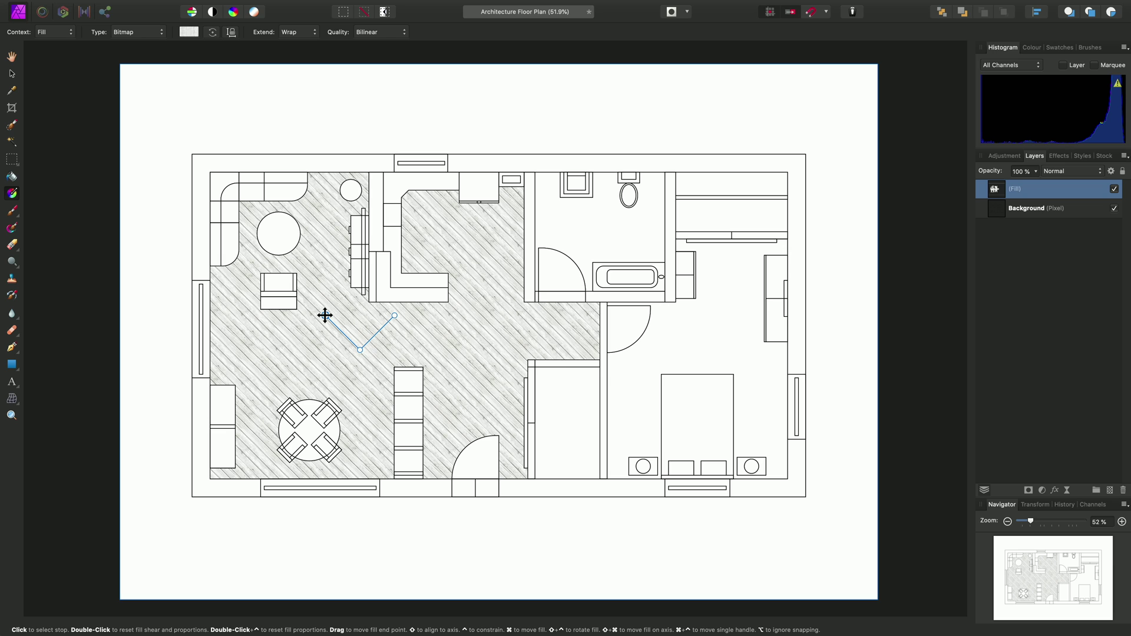
- Rotate, rescale and equalize the wood pattern, then redraw it slanting lower left to upper right
mouse_move(324, 315)
left_mouse_down()
mouse_move(310, 270)
mouse_move(323, 313)
mouse_move(313, 283)
mouse_move(320, 308)
mouse_move(330, 295)
mouse_move(312, 296)
mouse_move(325, 314)
left_mouse_up()
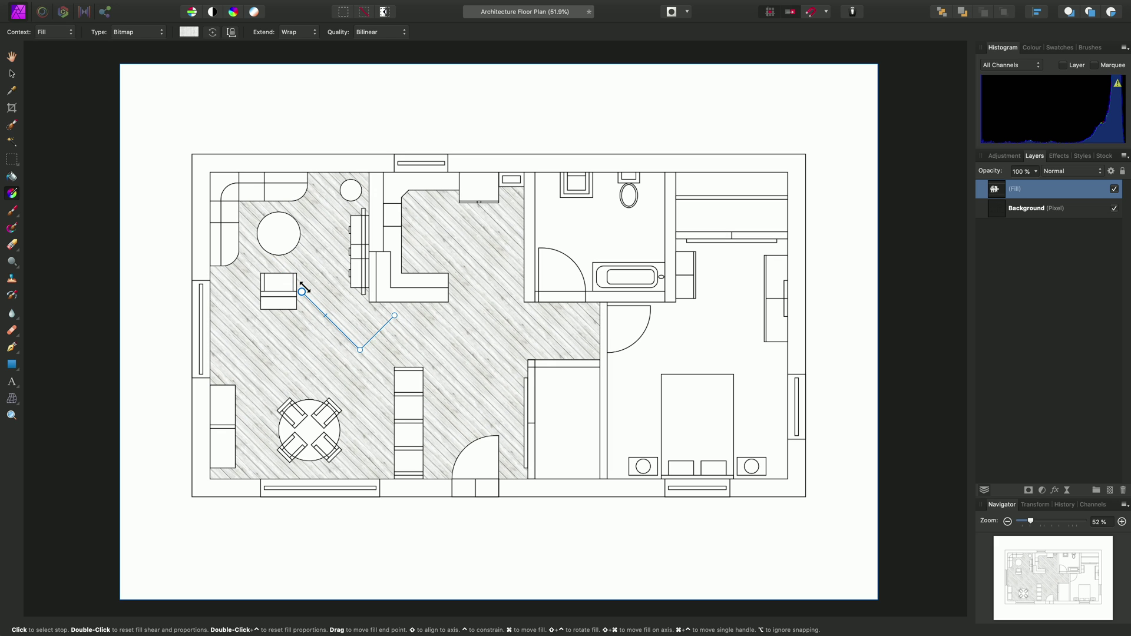
mouse_move(302, 288)
left_mouse_down()
mouse_move(328, 308)
mouse_move(351, 278)
mouse_move(326, 297)
mouse_move(351, 303)
mouse_move(330, 301)
mouse_move(348, 305)
mouse_move(325, 323)
mouse_move(357, 310)
mouse_move(333, 316)
mouse_move(316, 280)
left_mouse_up()
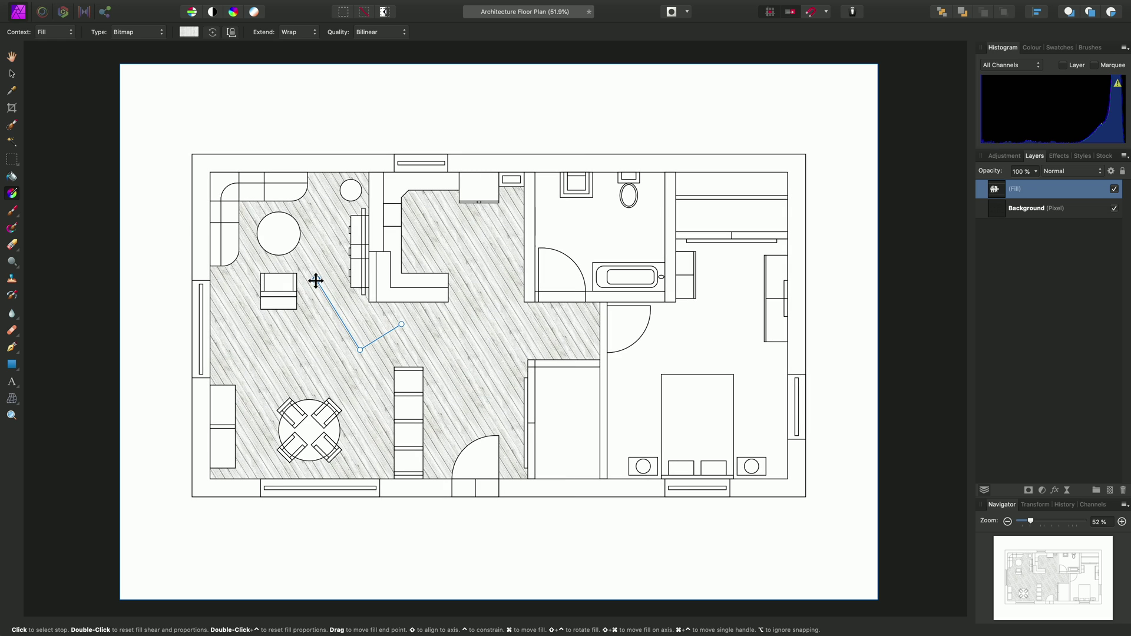
double_click(317, 280)
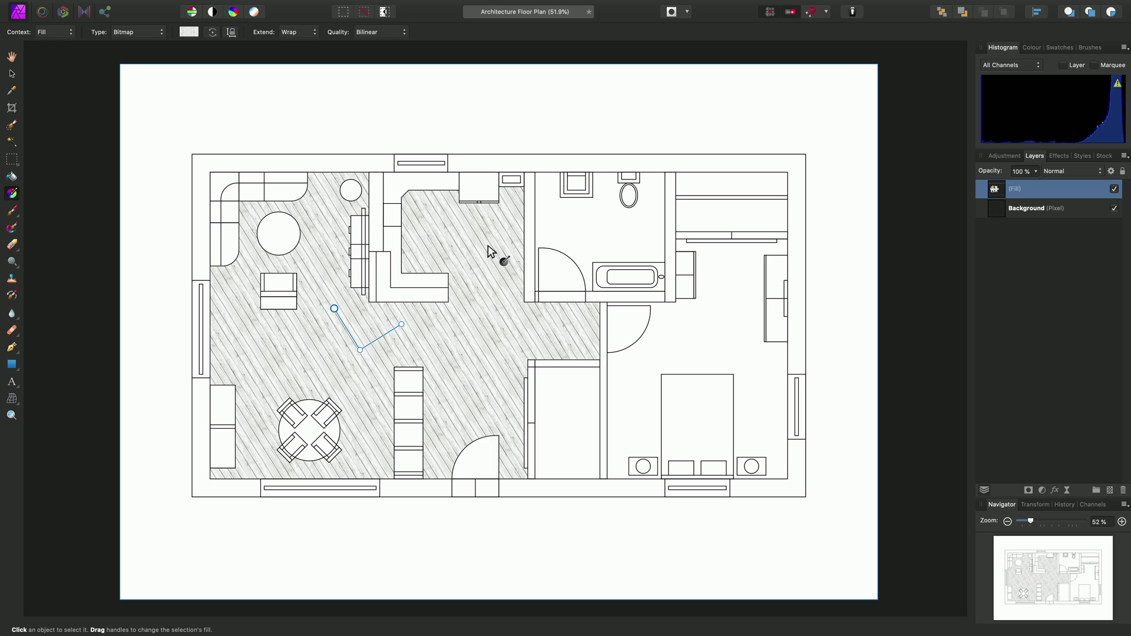
left_click_drag(487, 245, 535, 297)
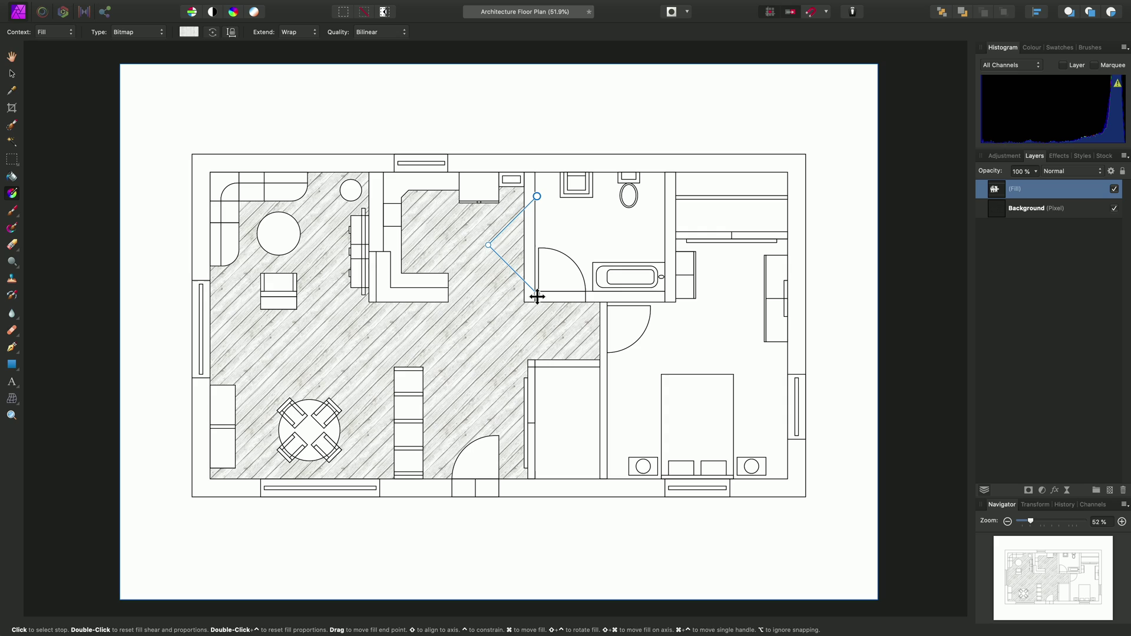
- Rename the diagonal wood fill layer to 'Main Floor'
double_click(1016, 190)
type("Main Floor")
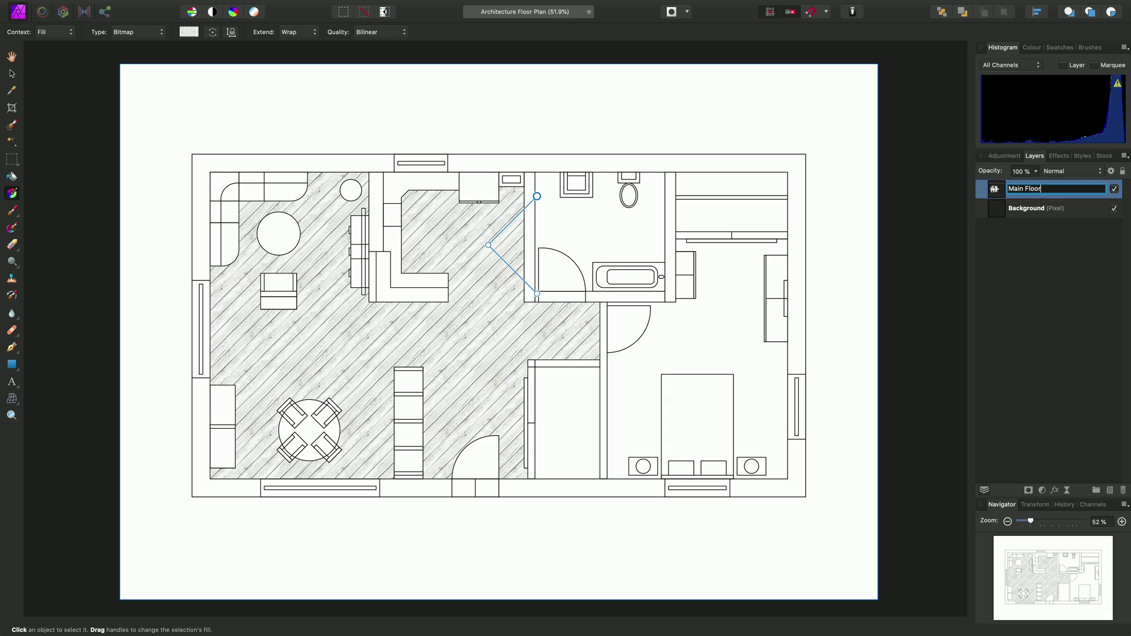
key("Return")
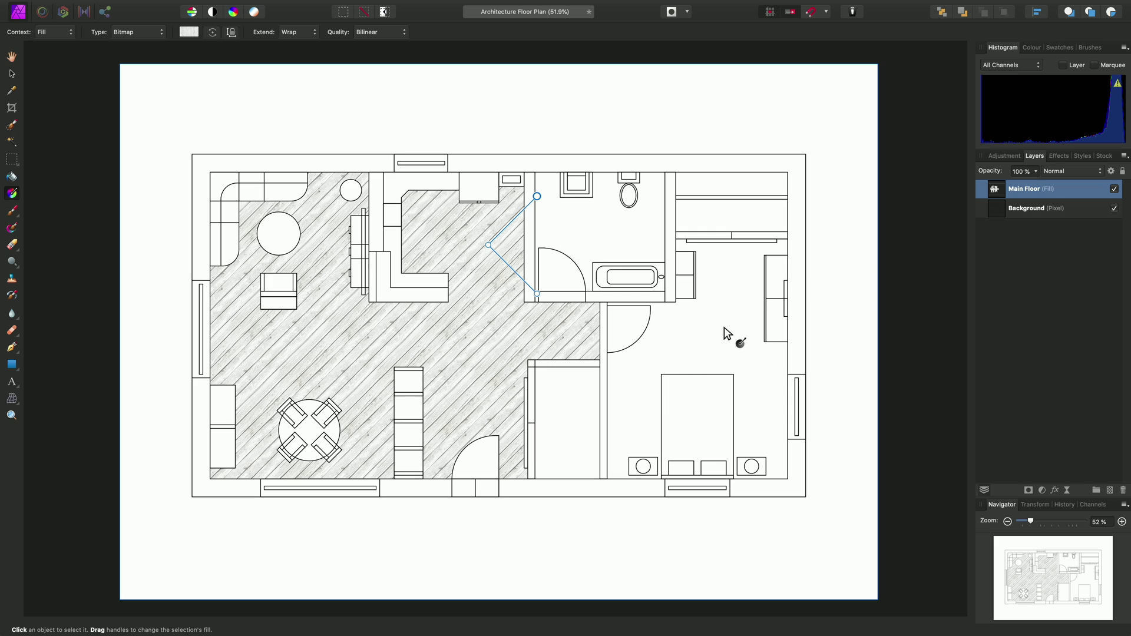
- From Background, flood-select the bedroom floor, add a fill layer there and deselect
left_click(1067, 207)
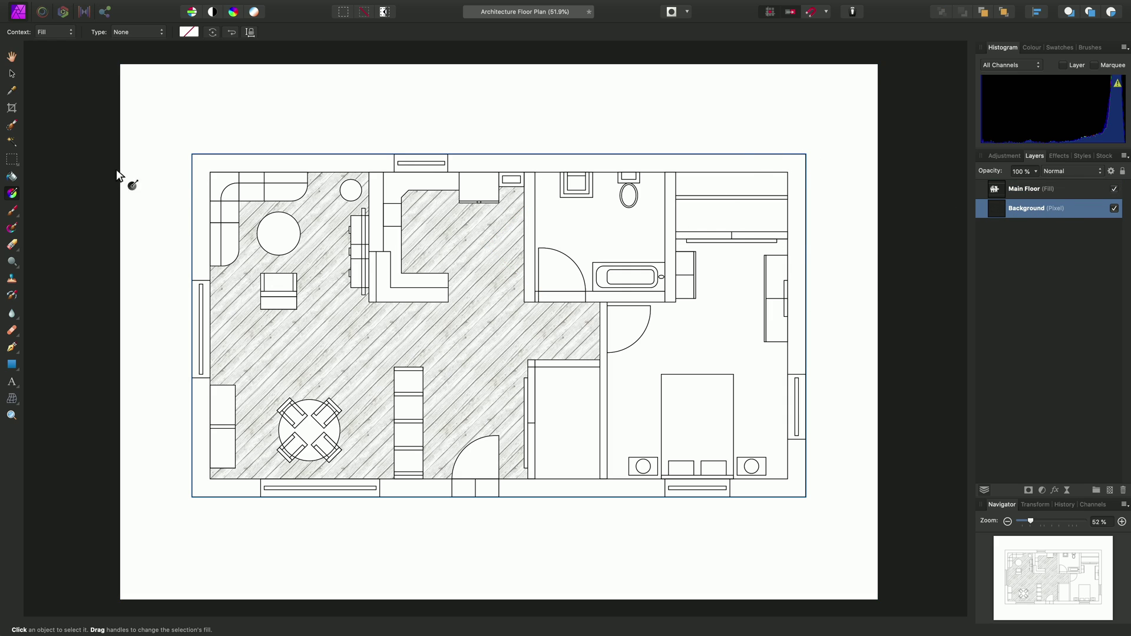
left_click(12, 145)
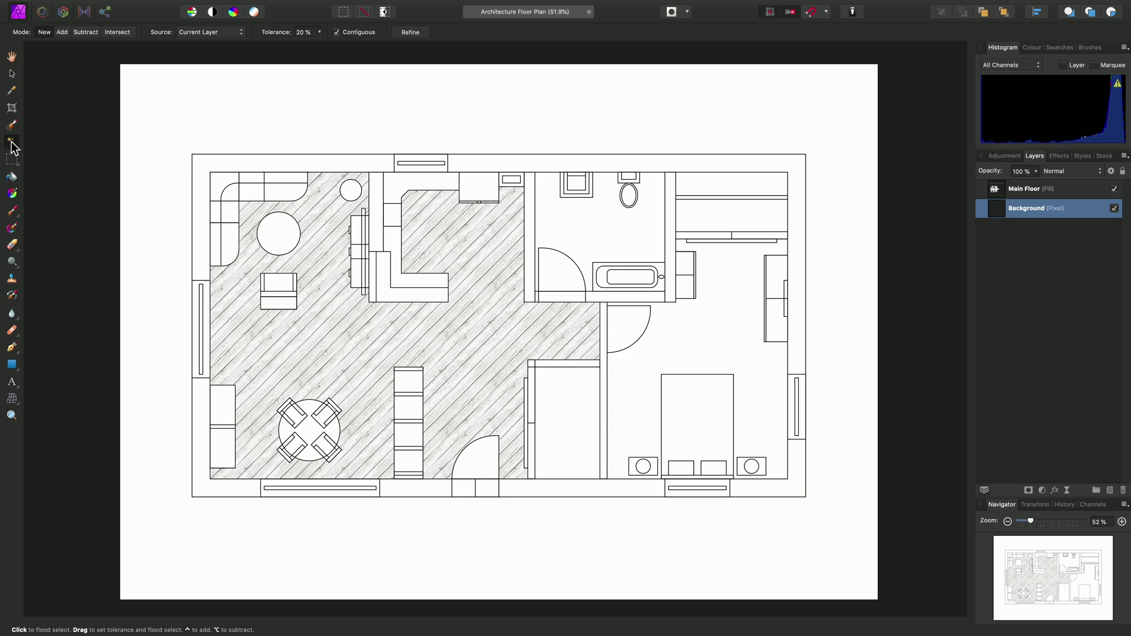
left_click(707, 328)
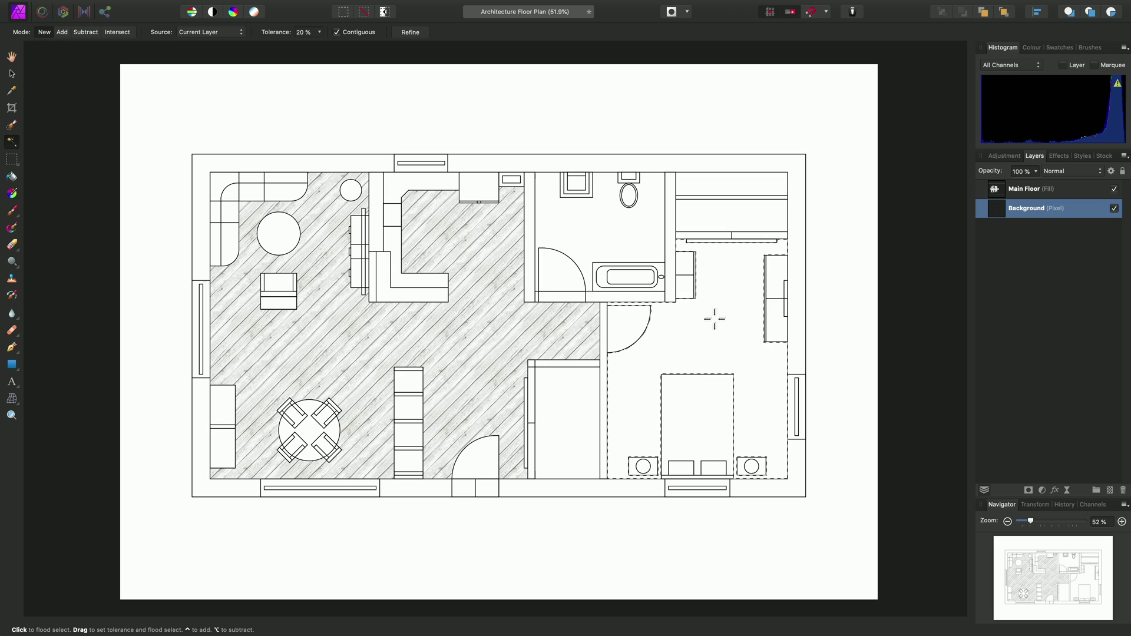
mouse_move(342, 8)
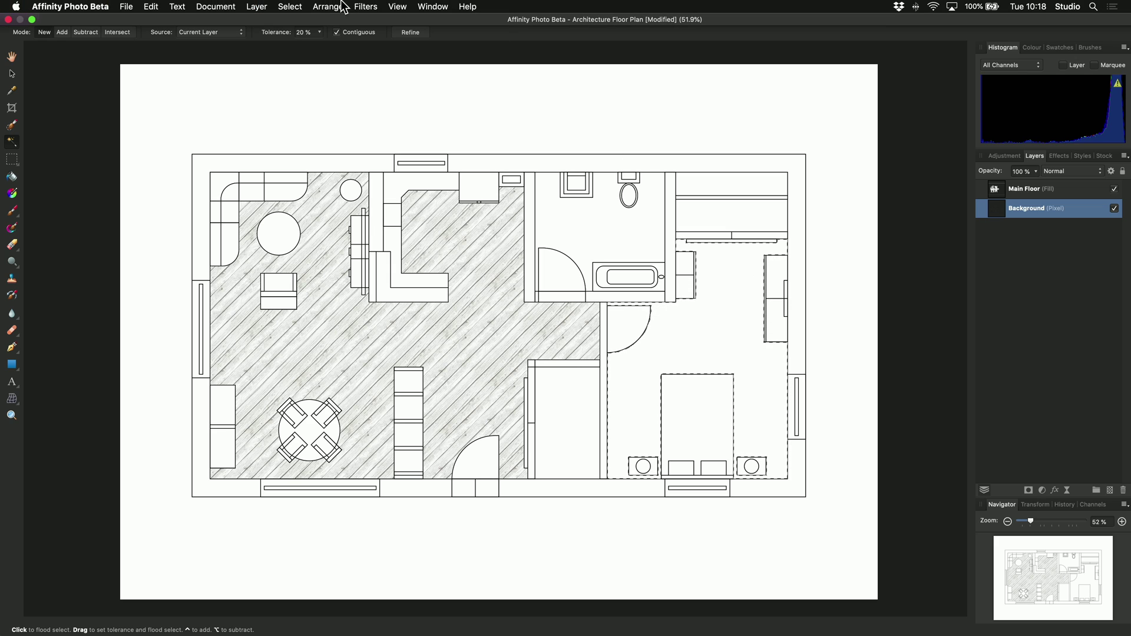
left_click(265, 10)
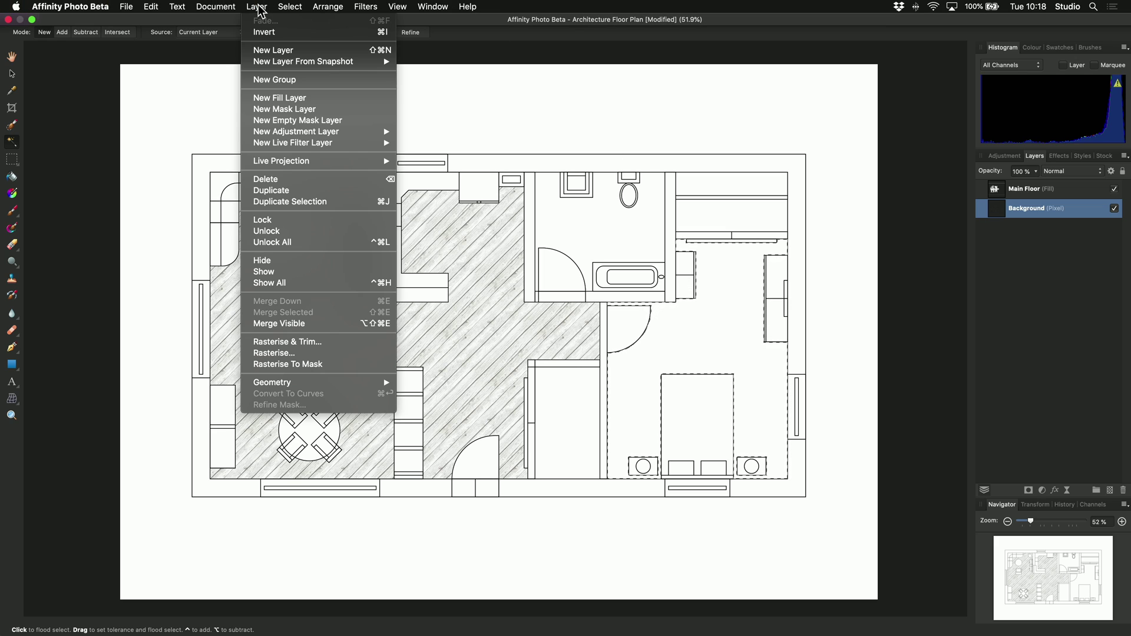
left_click(325, 99)
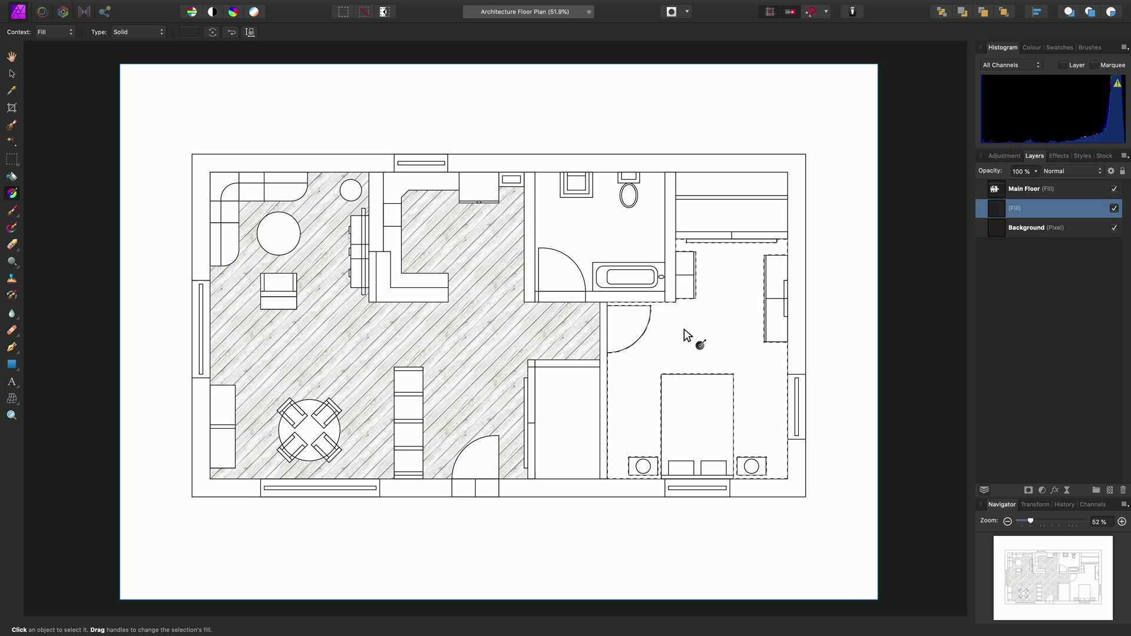
key("ctrl+d")
- Rename the new fill layer to 'Bedroom Floor'
double_click(1016, 209)
type("Bedroom Floor")
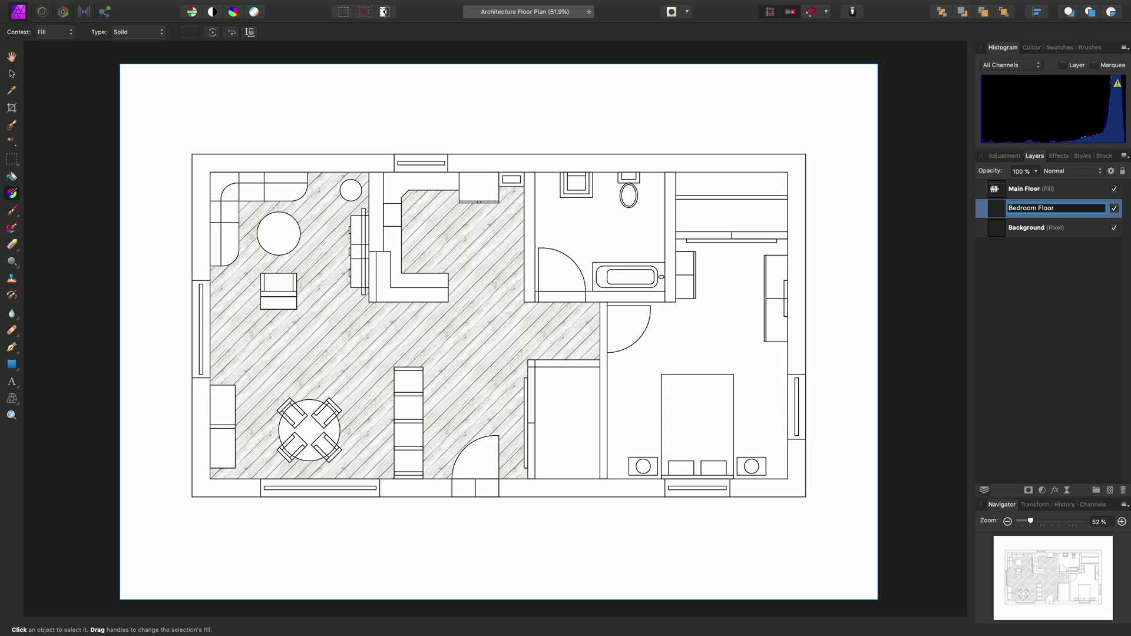
key("Return")
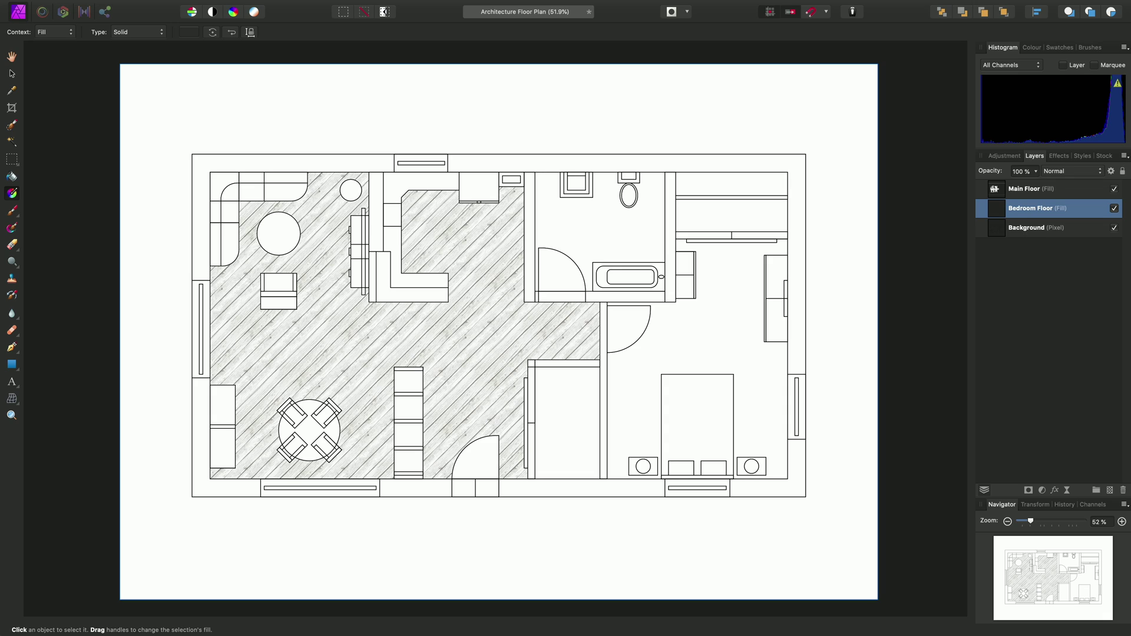
- Copy Main Floor and paste its diagonal wood fill style onto Bedroom Floor
left_click(1012, 192)
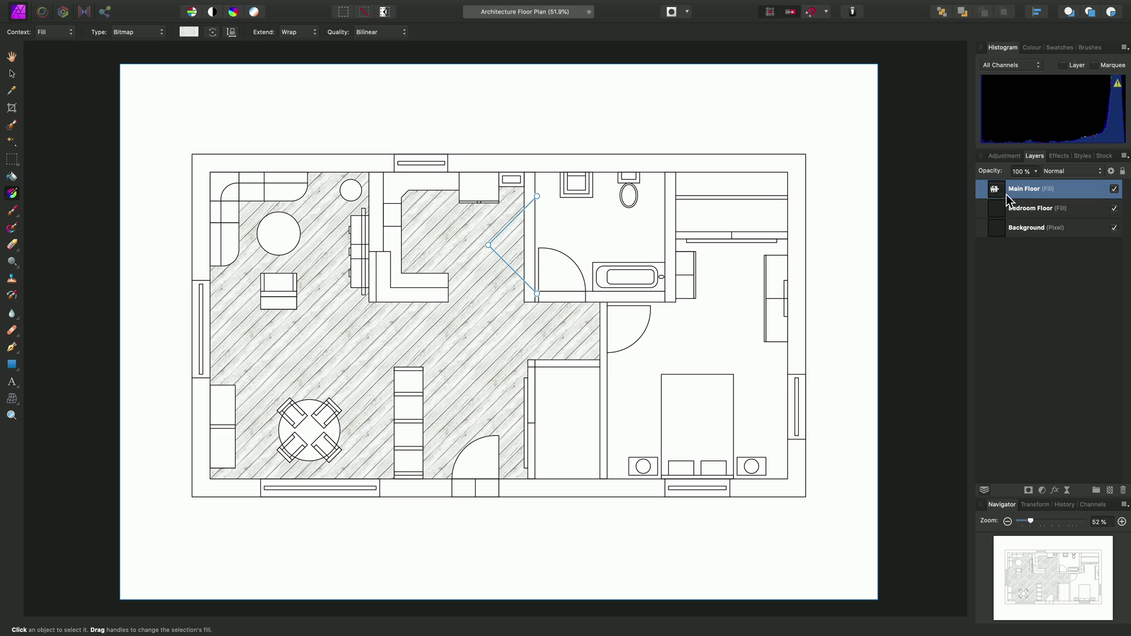
mouse_move(282, 5)
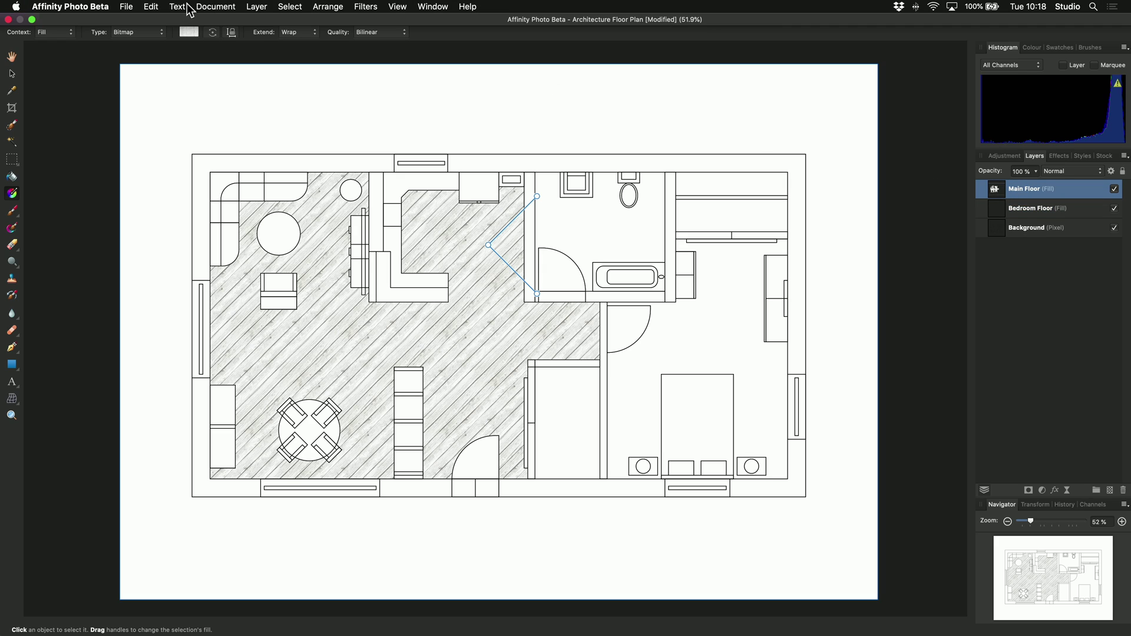
left_click(152, 7)
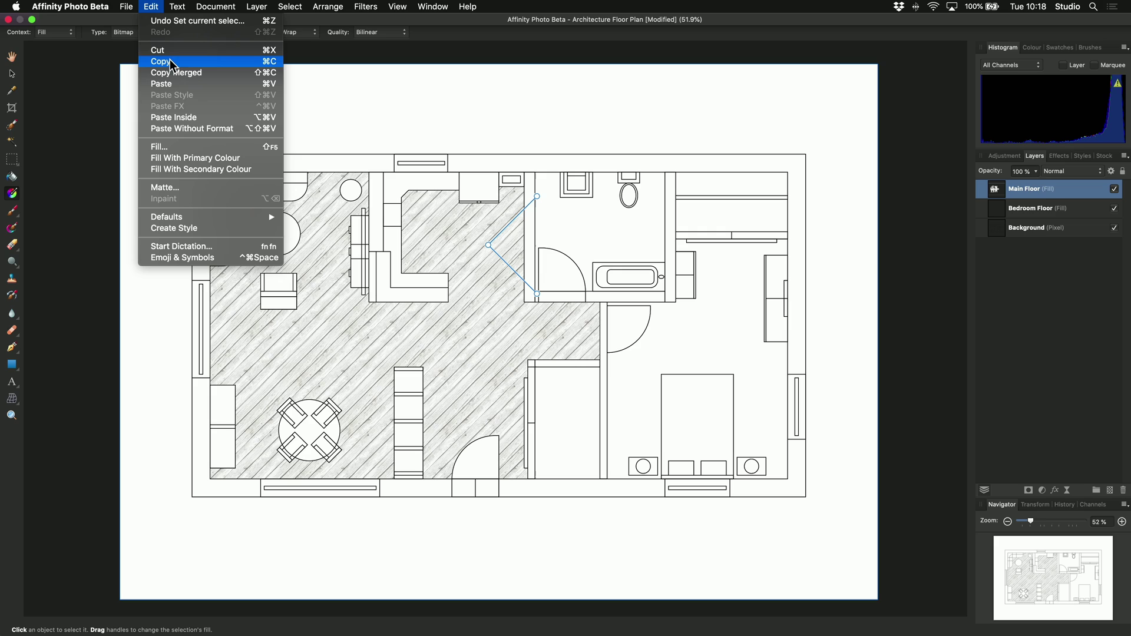
left_click(190, 63)
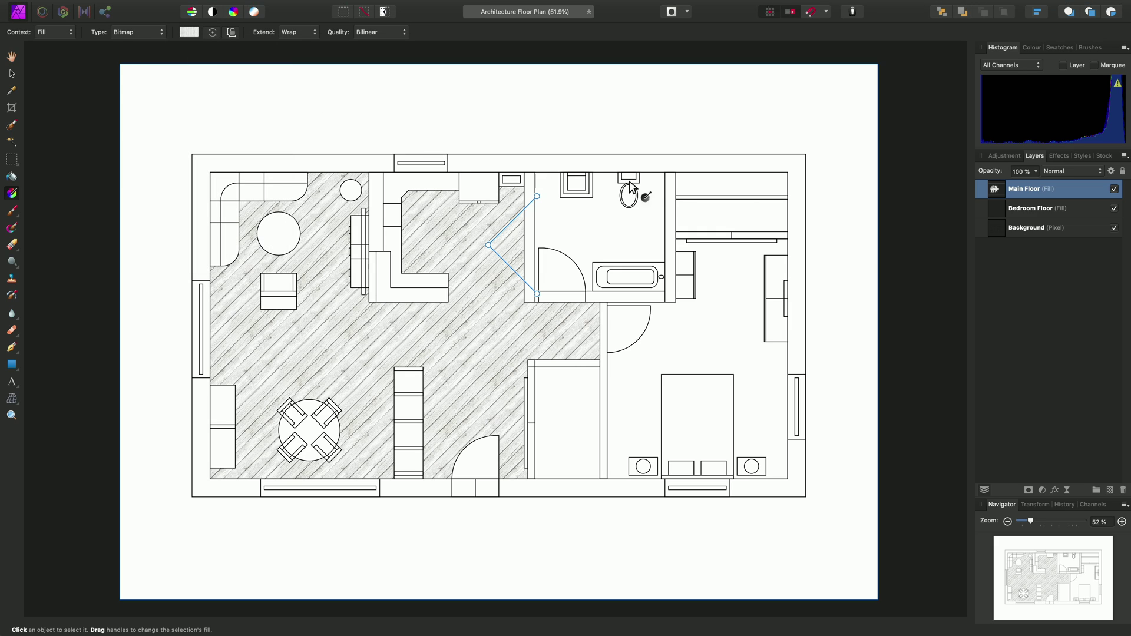
left_click(1038, 207)
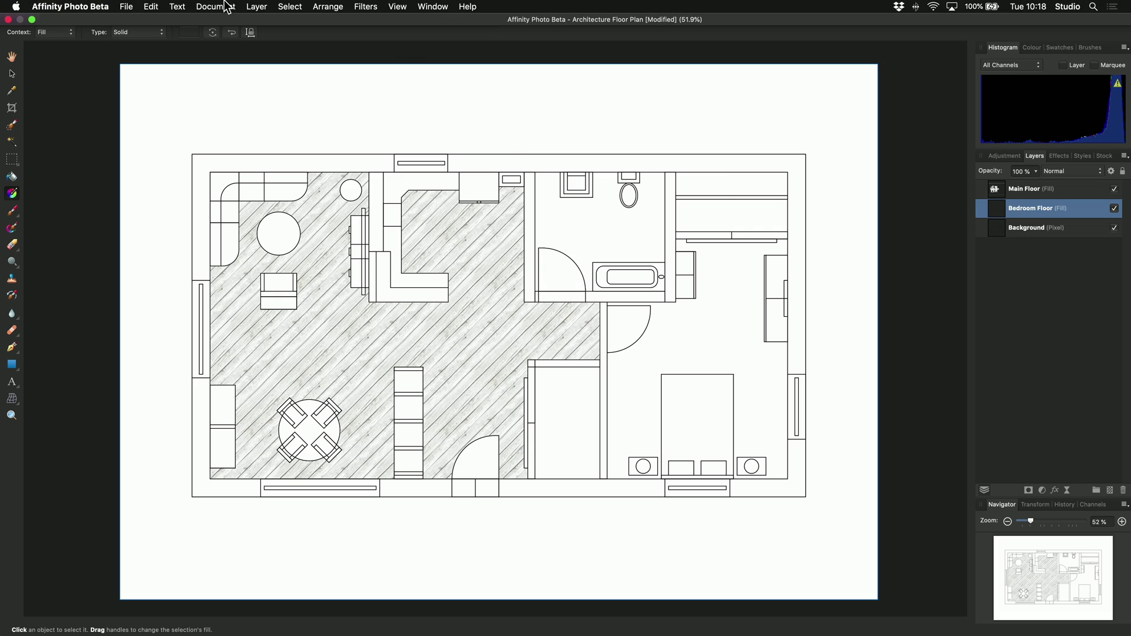
left_click(154, 6)
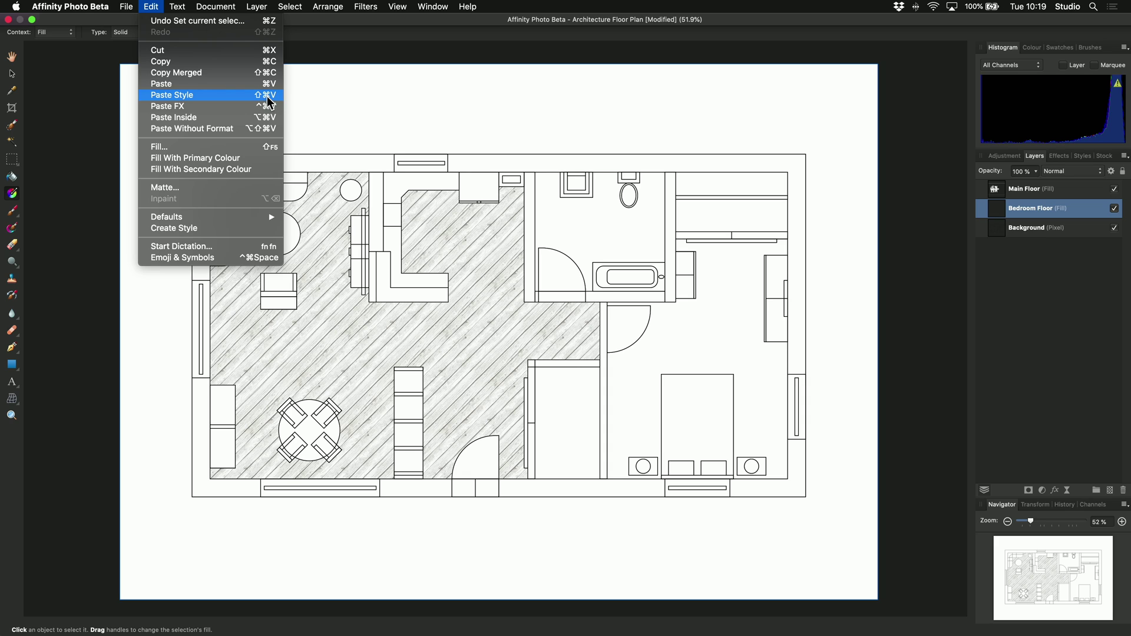
left_click(214, 95)
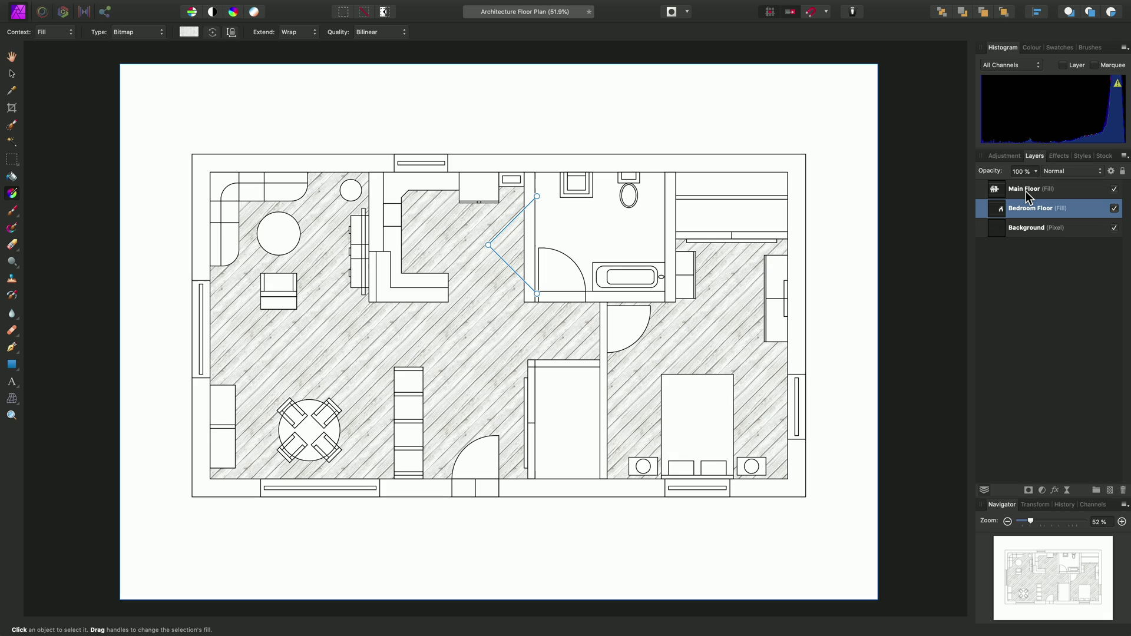
- Select both floor layers and redraw one matching diagonal wood pattern across them
left_click(1065, 189, "shift")
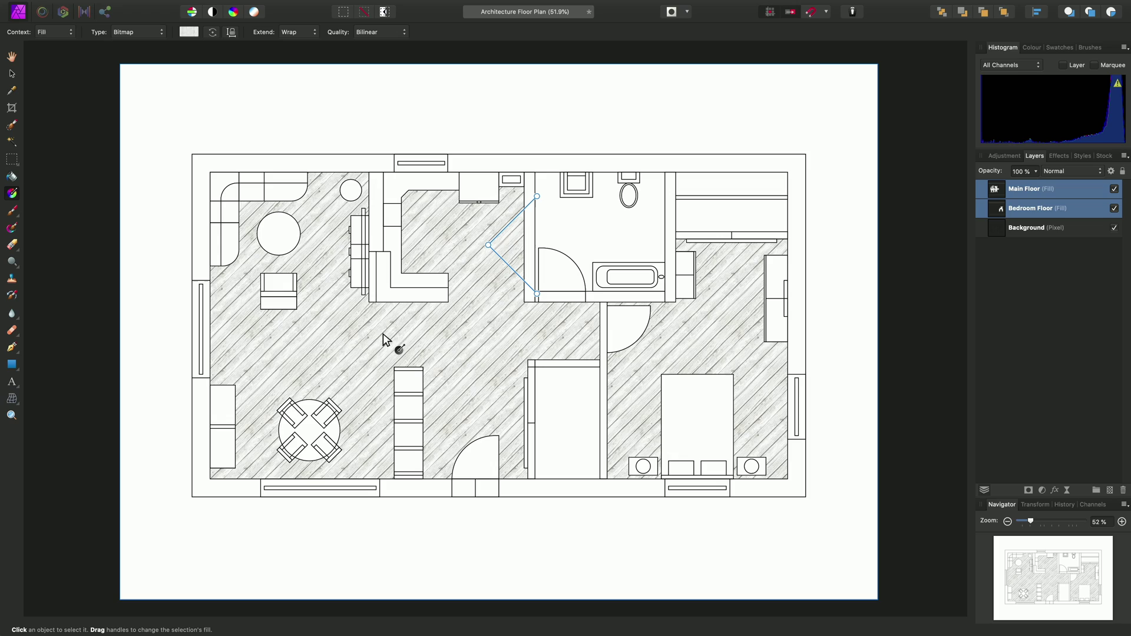
left_click_drag(378, 335, 413, 308)
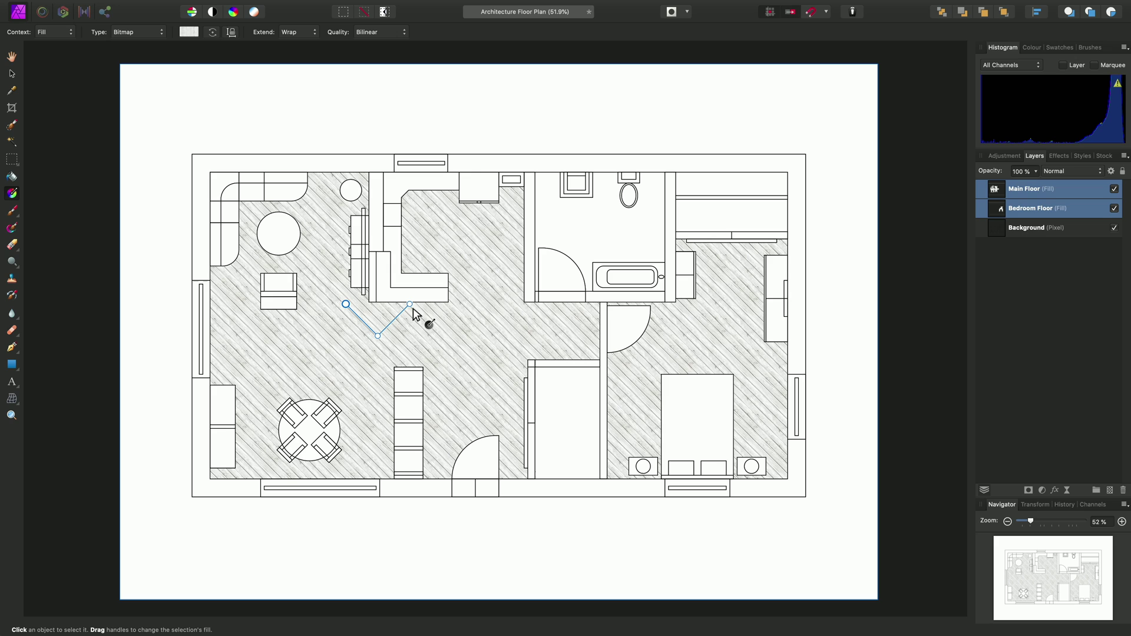